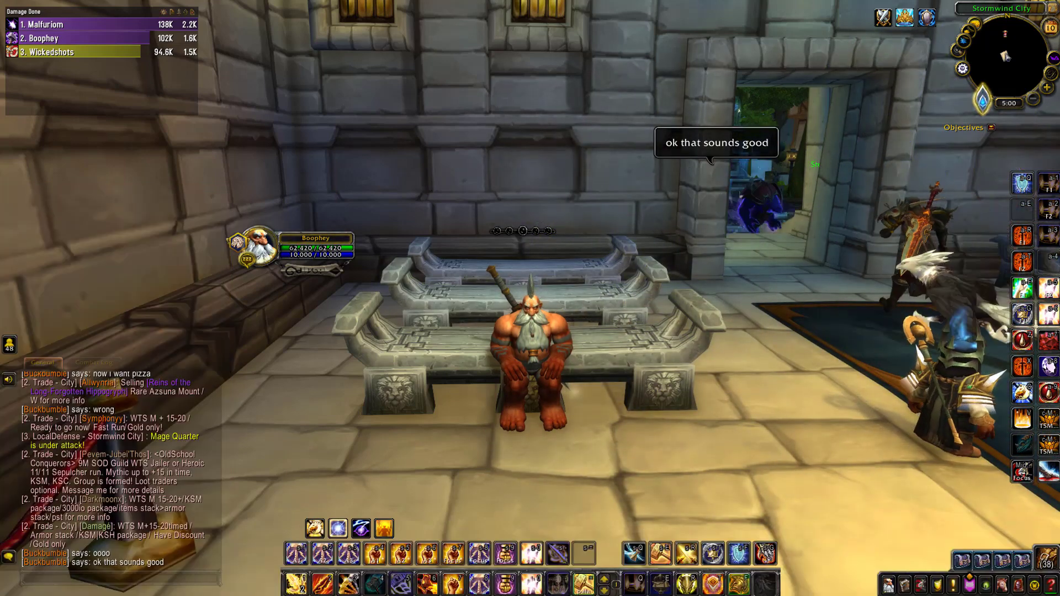
- Switch from the game to CurseForge's 'tradeskillmaster' addon search results
key(alt+Tab)
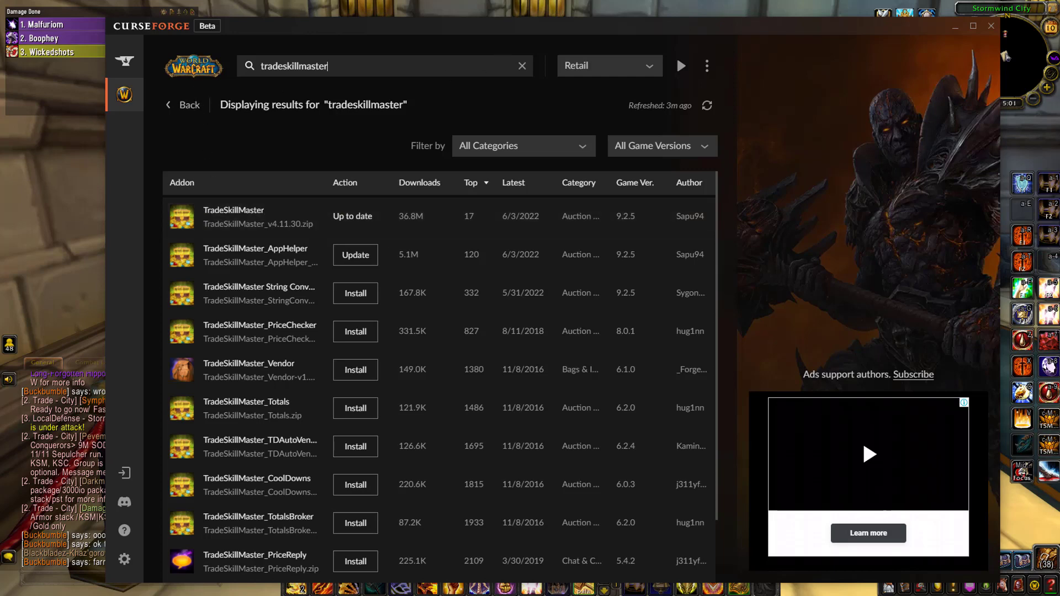
- Switch to the Edge window showing tradeskillmaster.com/install
key(alt+Tab)
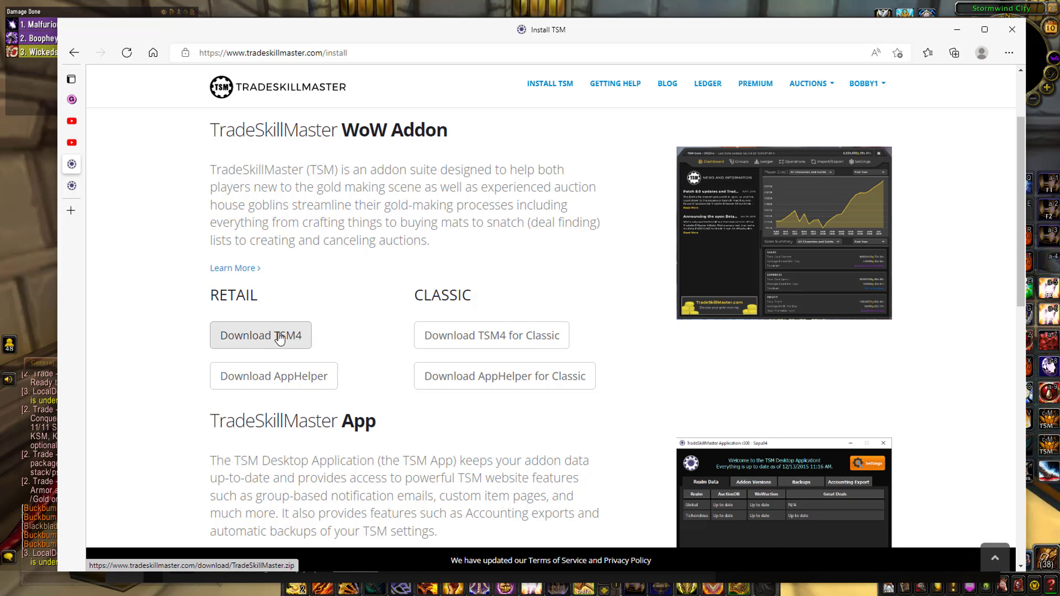
- Scroll to the desktop App downloads and open the account's App Configuration menu
scroll(269, 381, down, 2)
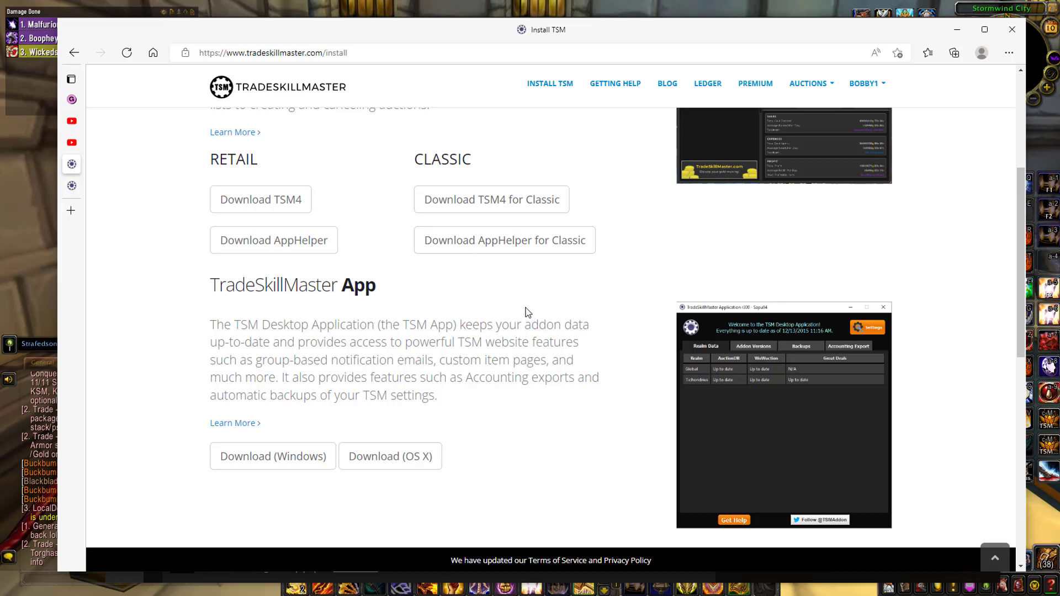
click(866, 83)
- Open Realm Selection and look over the Realm Data page listing Frostmourne (US)
mouse_move(895, 113)
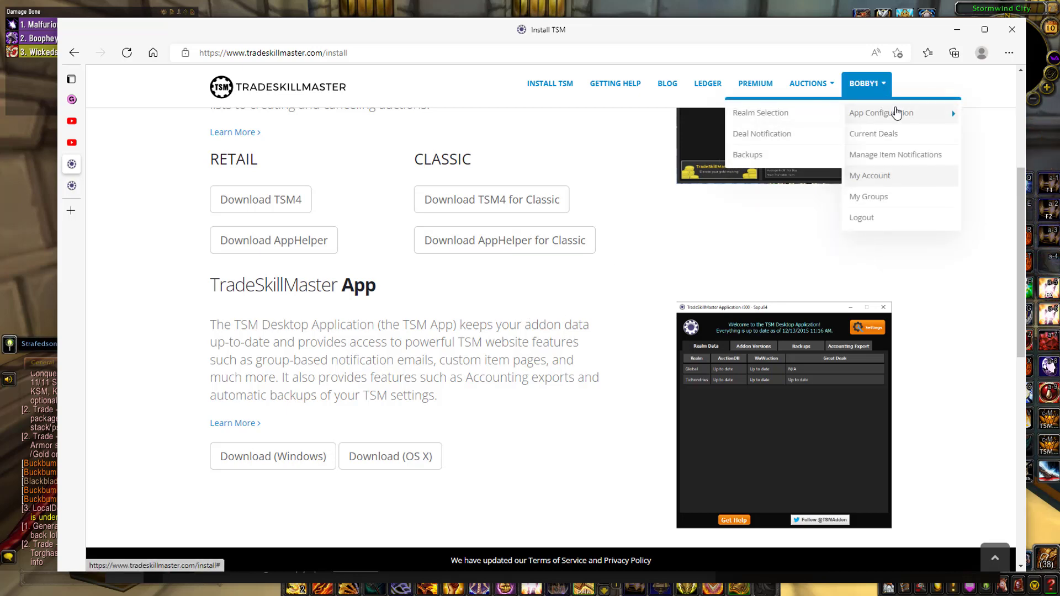
click(724, 121)
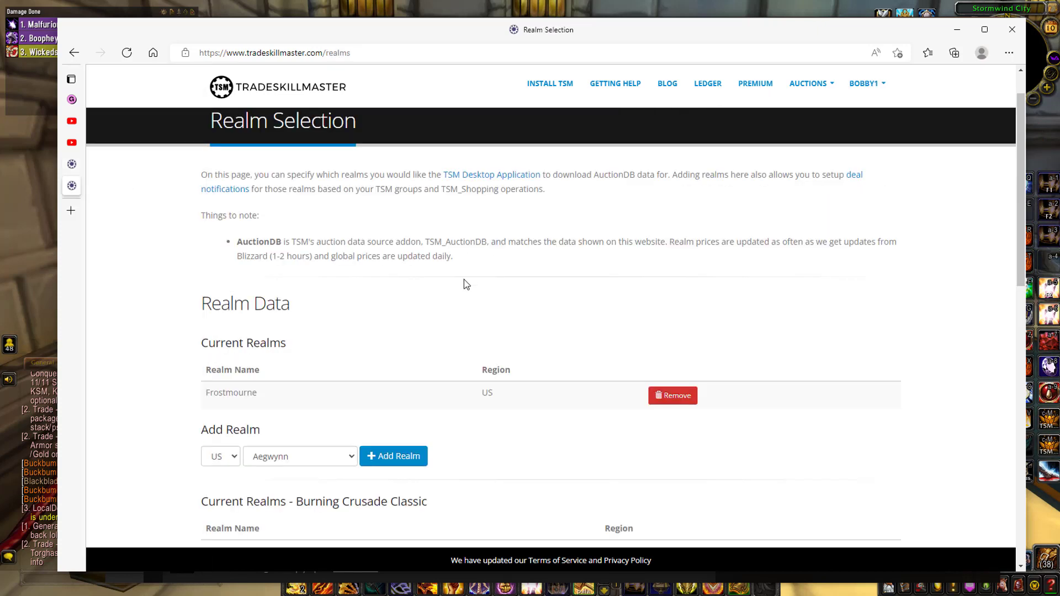
scroll(464, 280, down, 4)
scroll(464, 276, up, 4)
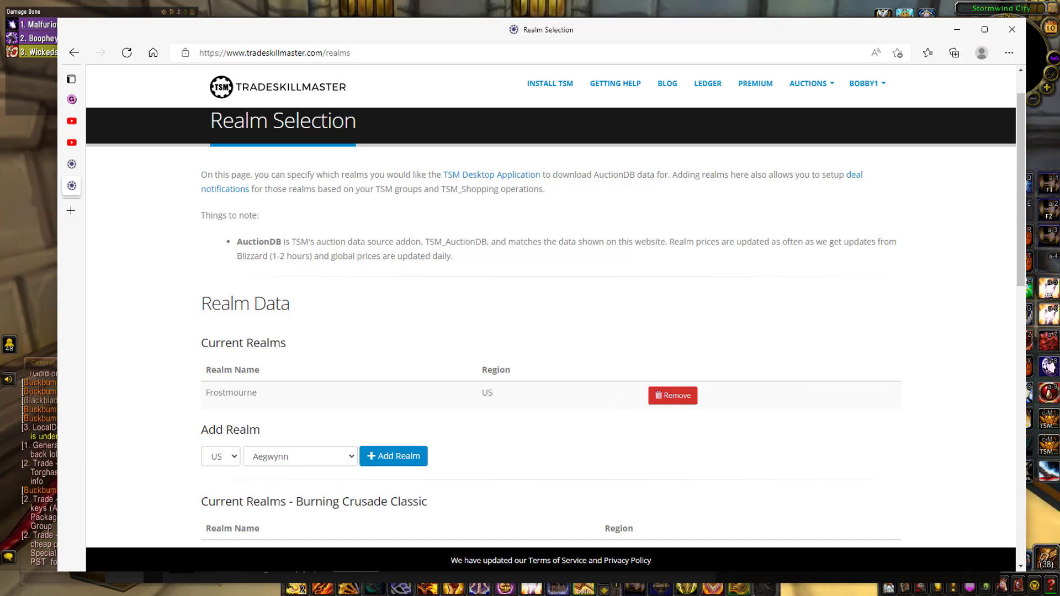
- Bring the TSM desktop app forward, showing US and US-Frostmourne AuctionDB up to date
click(559, 569)
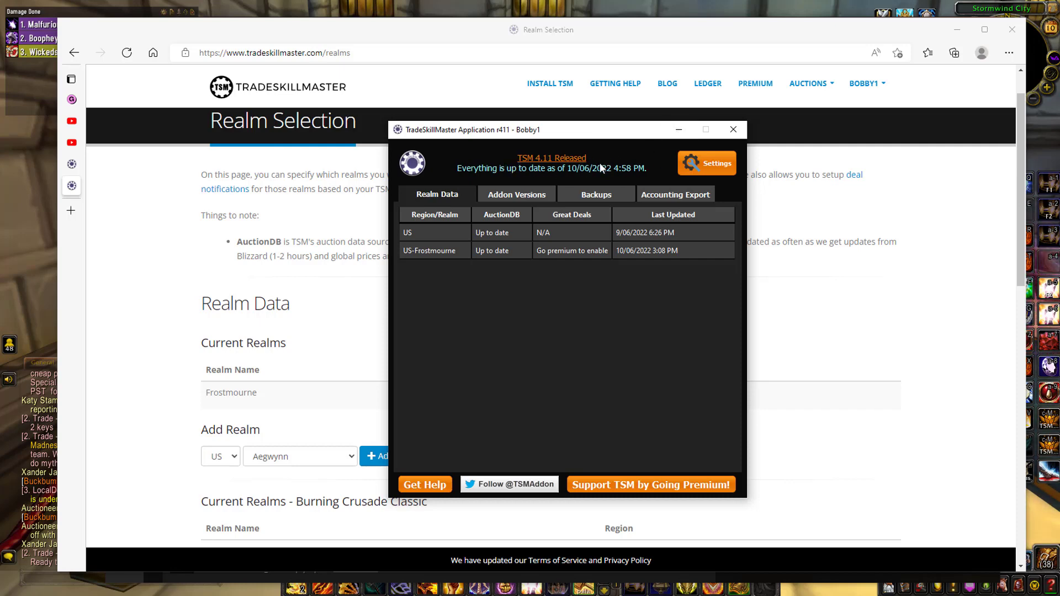
- Minimise the TSM app and browser and open the in-game TSM Dashboard via the minimap button
click(671, 126)
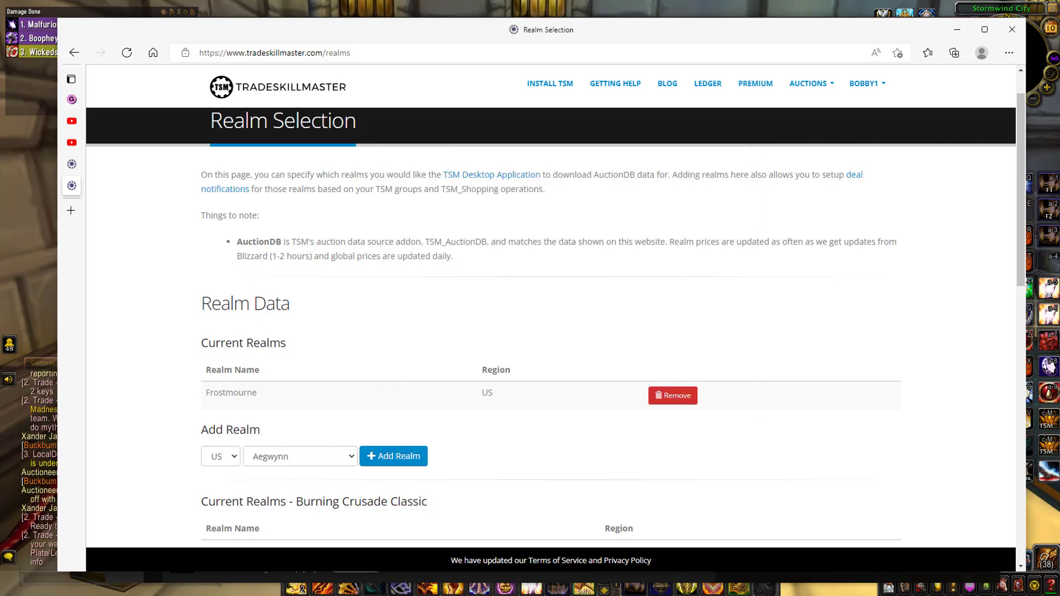
click(956, 30)
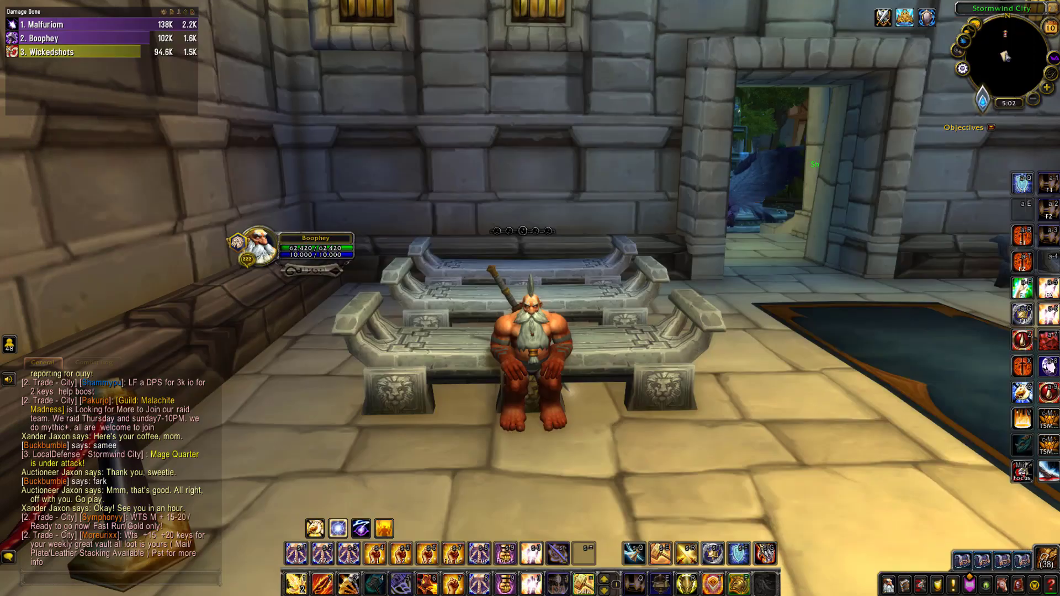
click(959, 77)
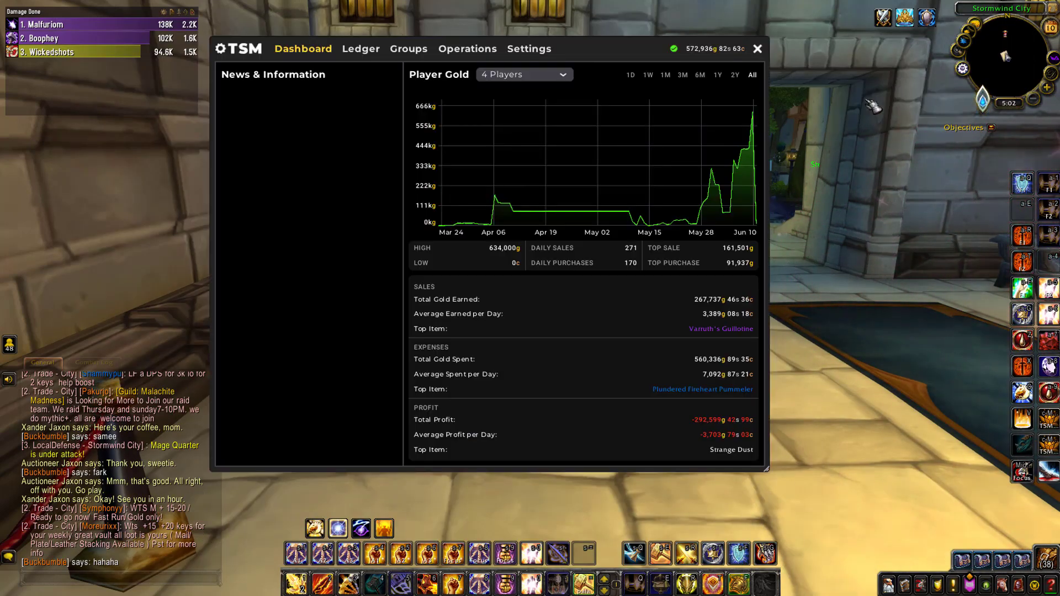
mouse_move(674, 49)
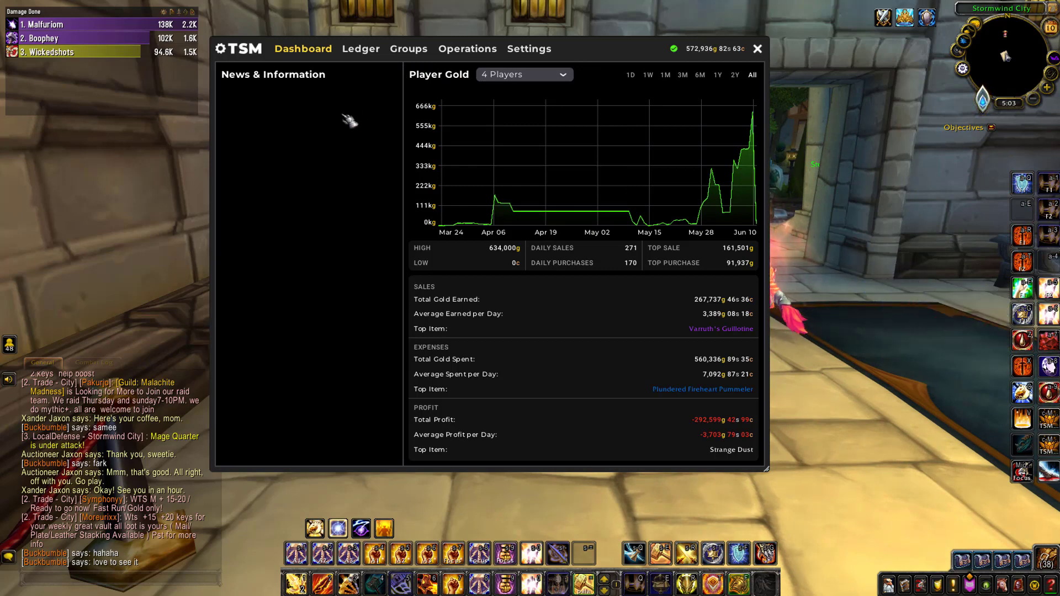
- Show TSM's Tooltip Settings with all of the character's bags open
click(526, 48)
click(261, 91)
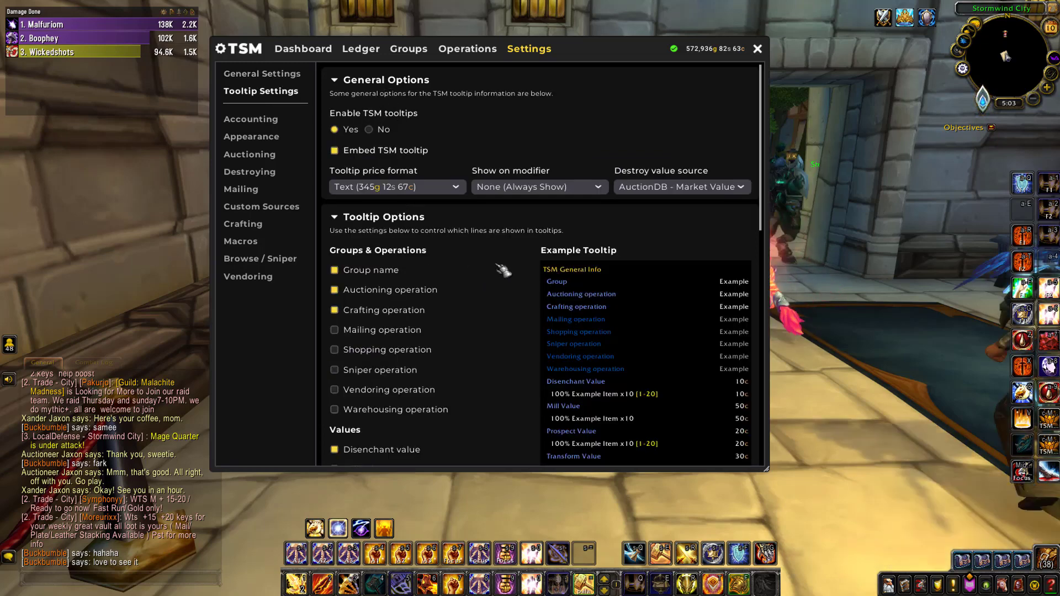
click(1046, 559)
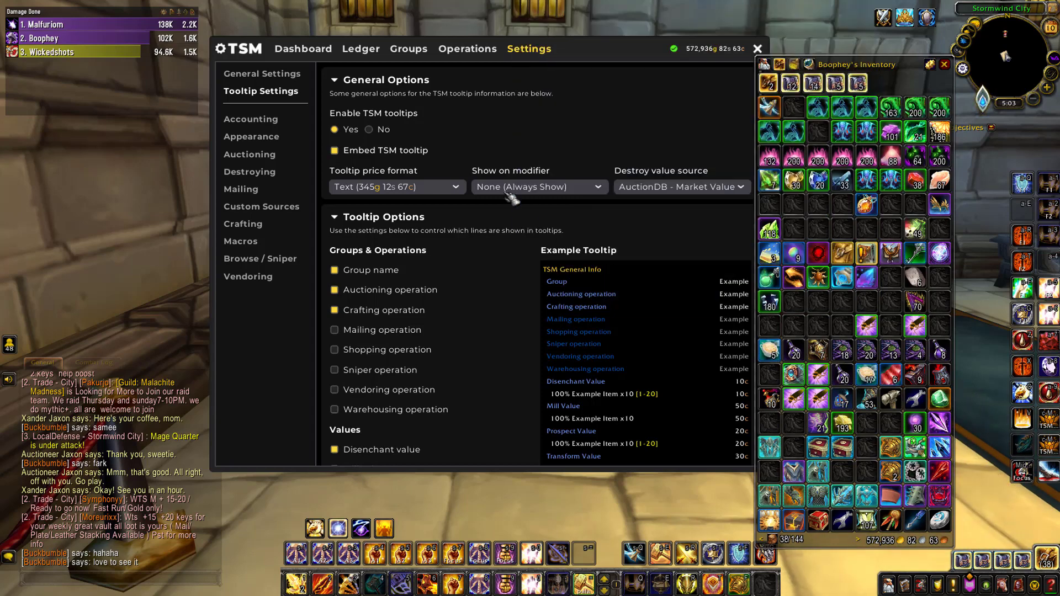
- Browse the tooltip options, turning Sale rate off and back on
scroll(385, 271, down, 2)
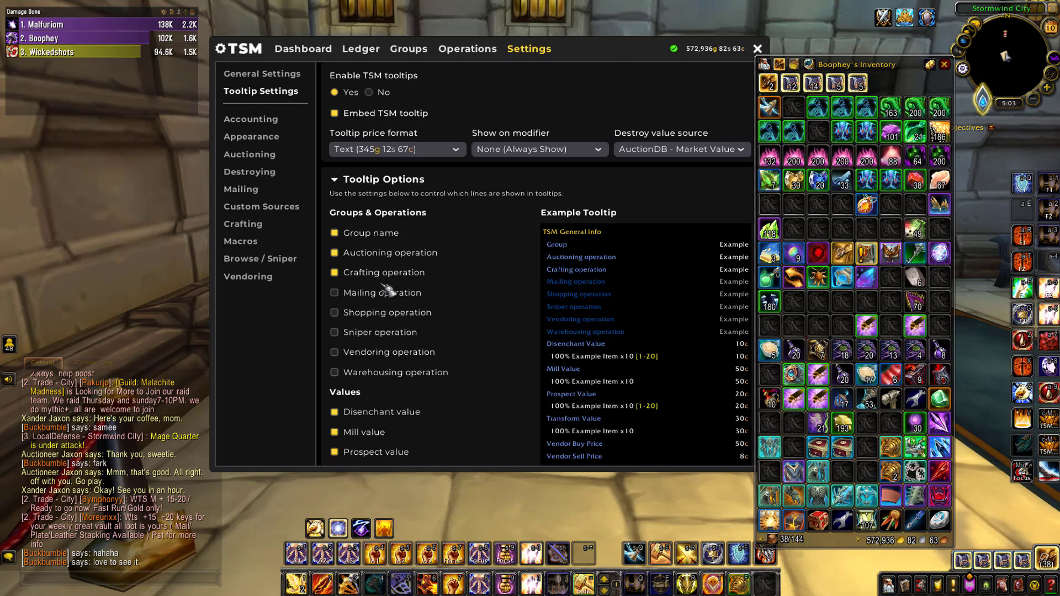
scroll(390, 270, down, 4)
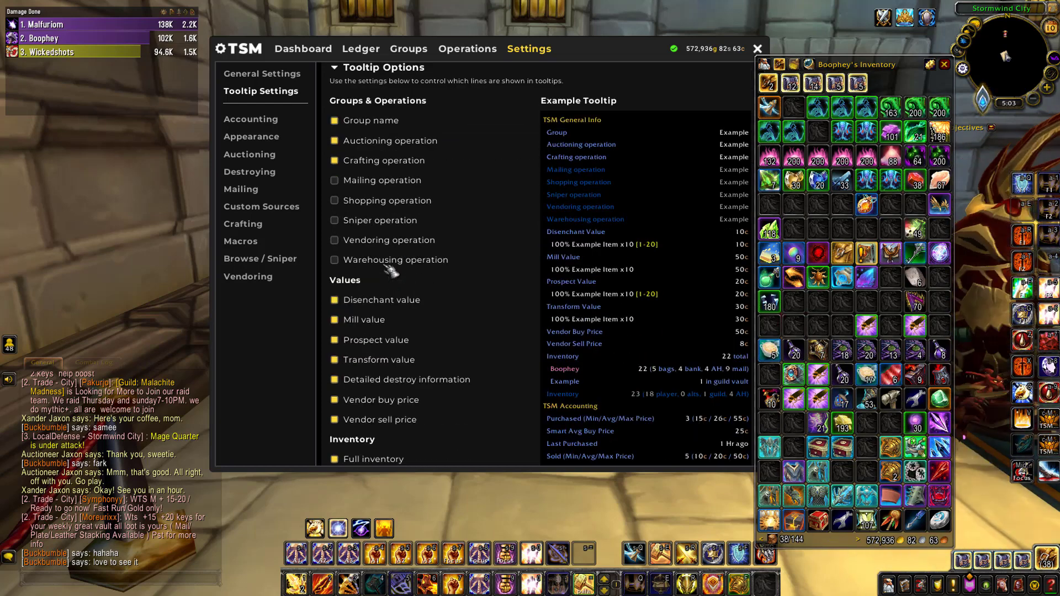
scroll(393, 277, down, 2)
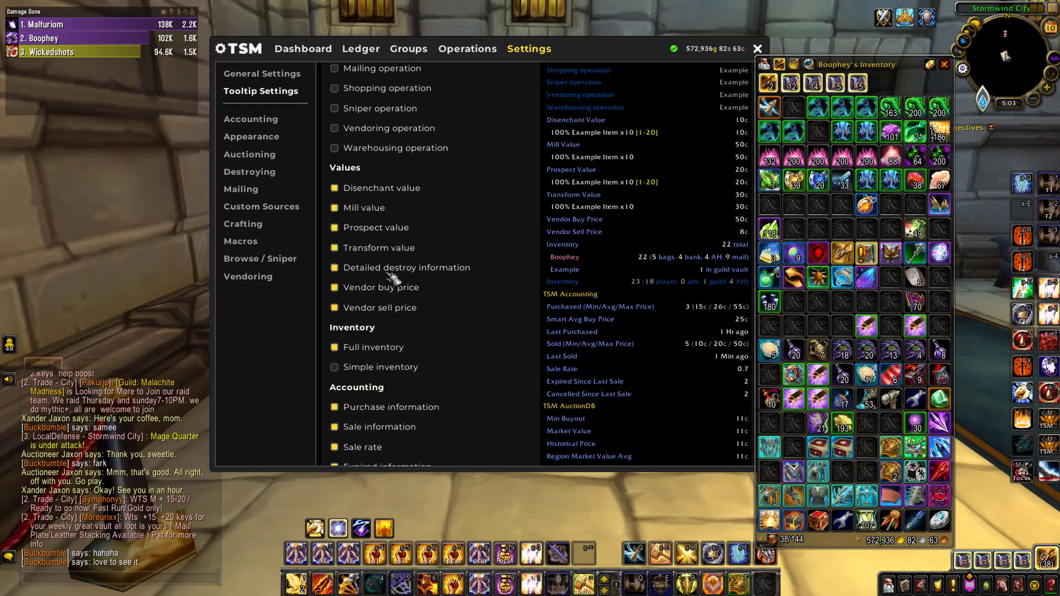
scroll(402, 393, down, 1)
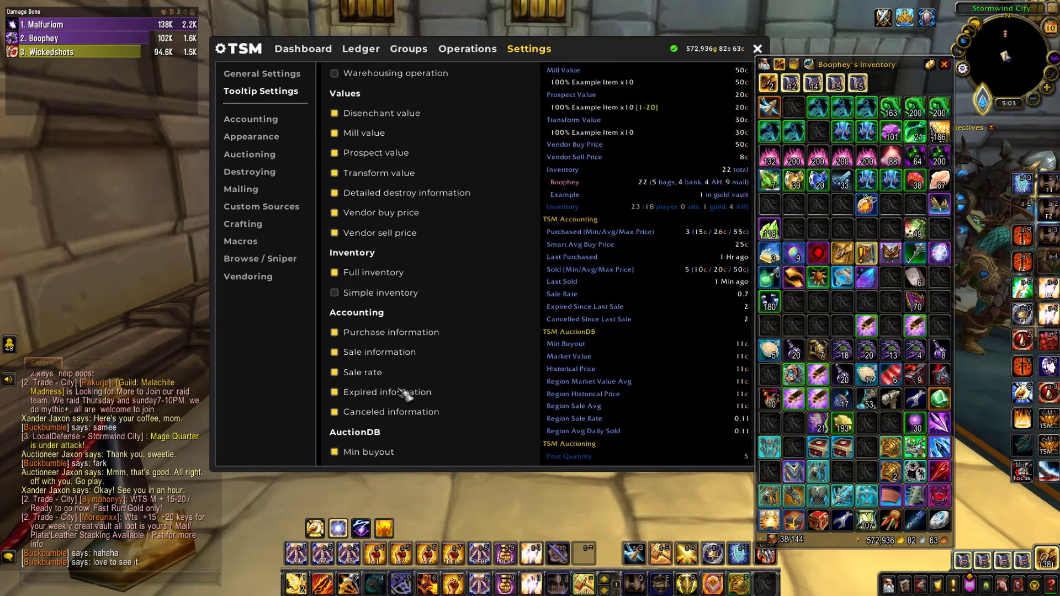
scroll(397, 381, down, 2)
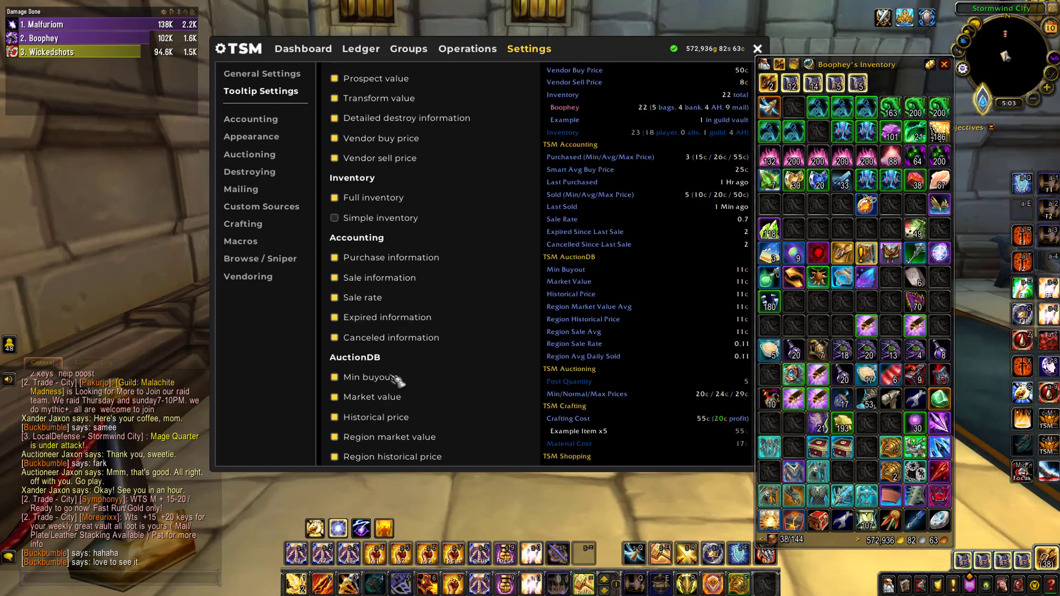
click(358, 300)
click(360, 299)
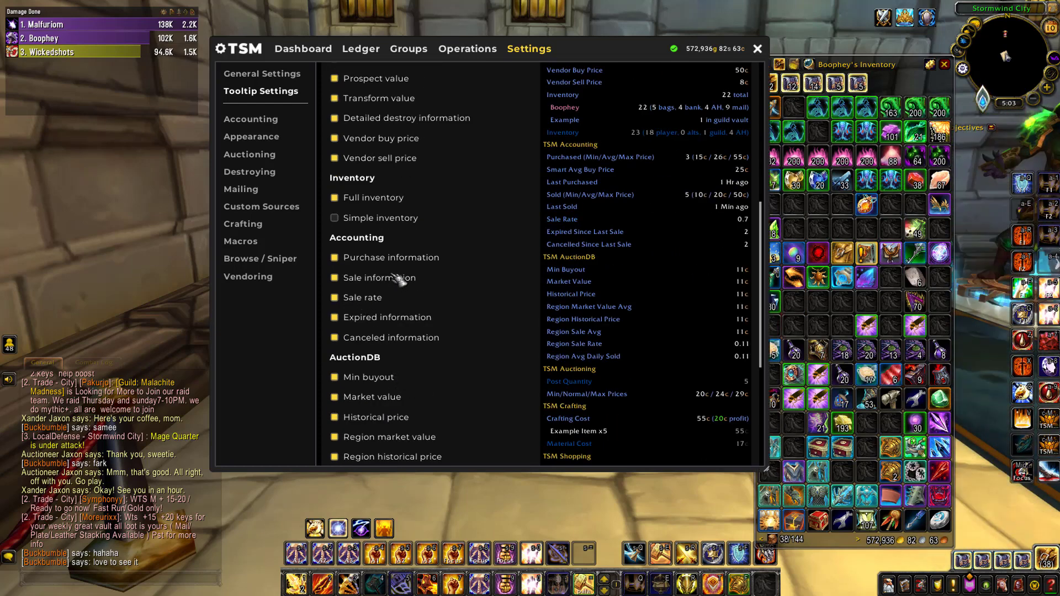
scroll(593, 335, down, 2)
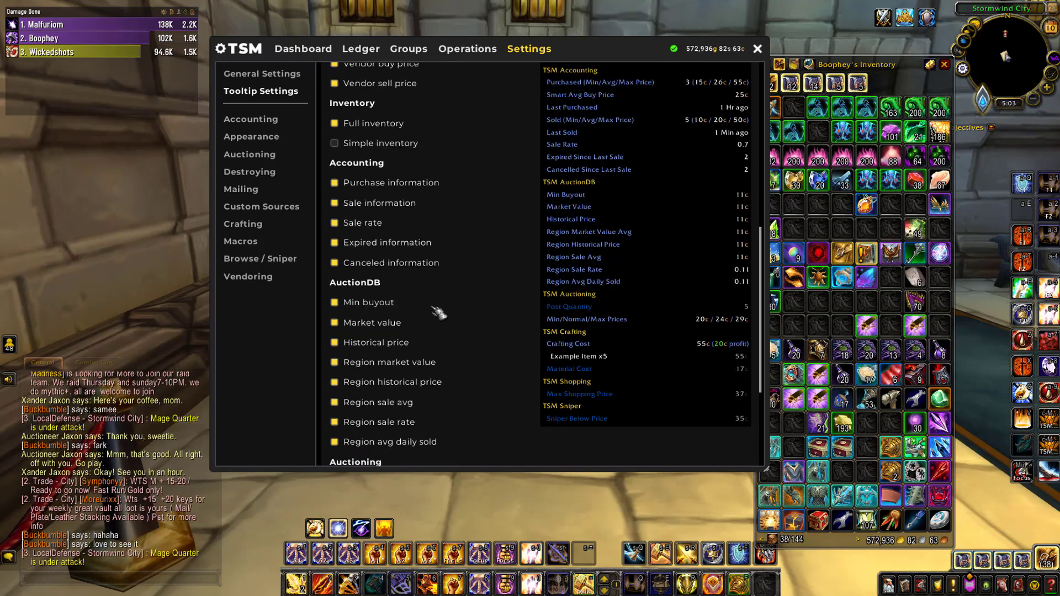
scroll(527, 283, down, 2)
scroll(526, 284, up, 3)
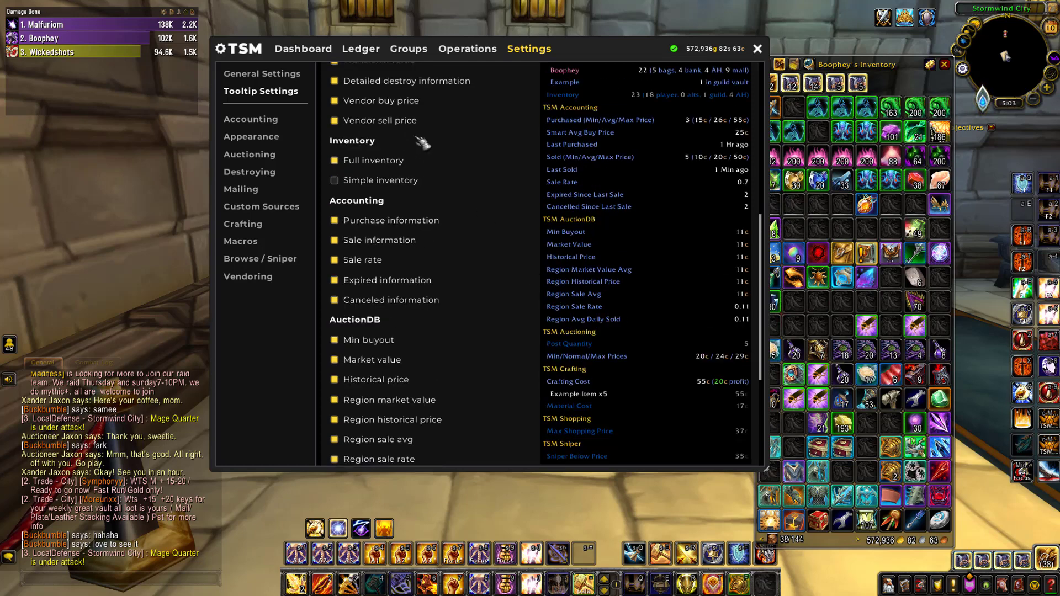
- On the Groups page, after glancing at Operations, add New Group under Base Group
click(409, 51)
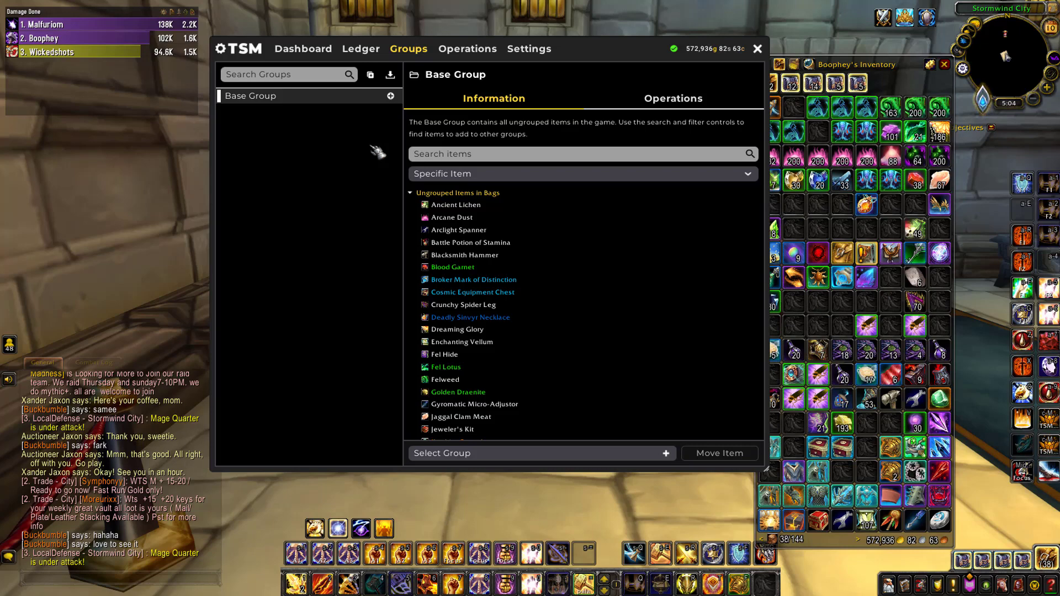
click(458, 49)
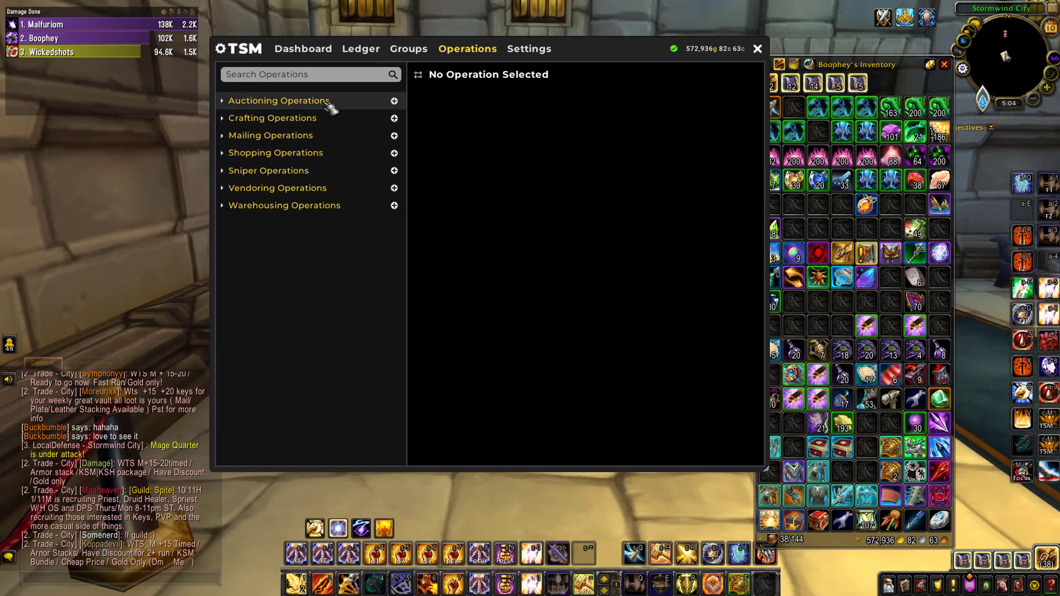
click(411, 49)
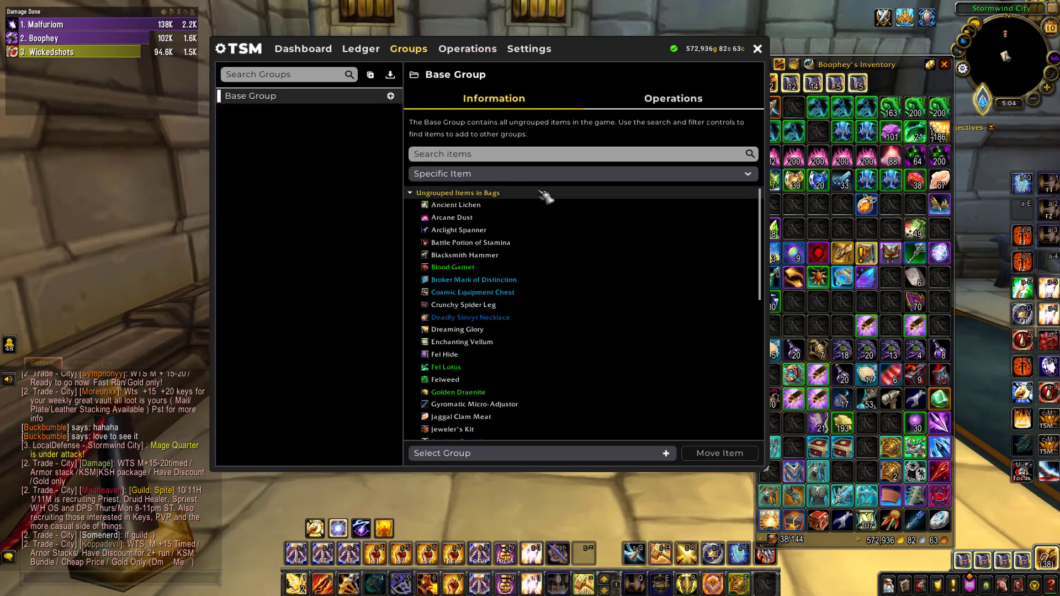
click(390, 95)
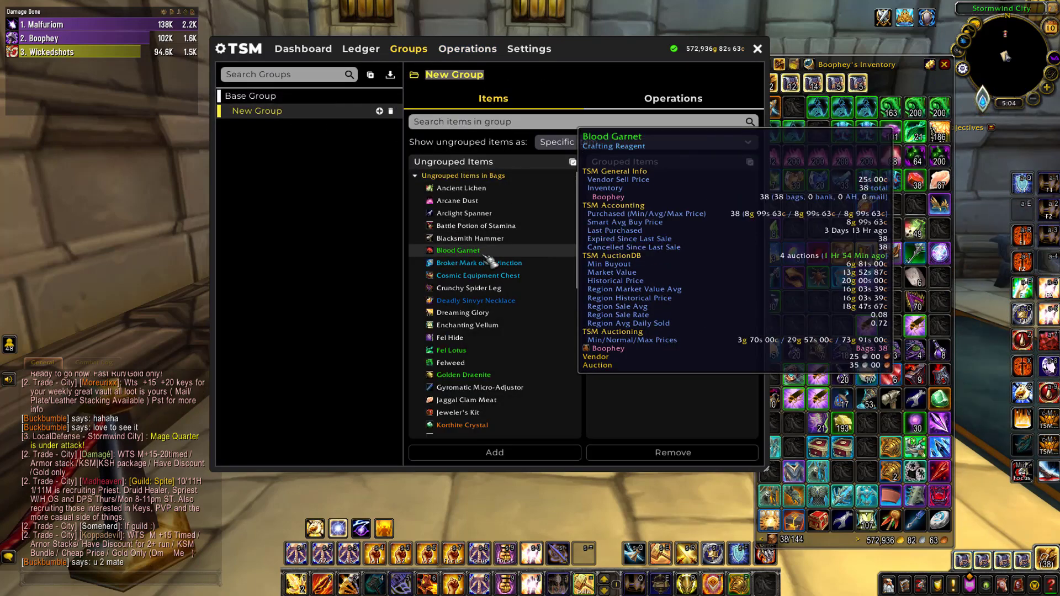
- Add Fel Lotus to New Group and list the Auctioning Operations showing #Default
click(480, 355)
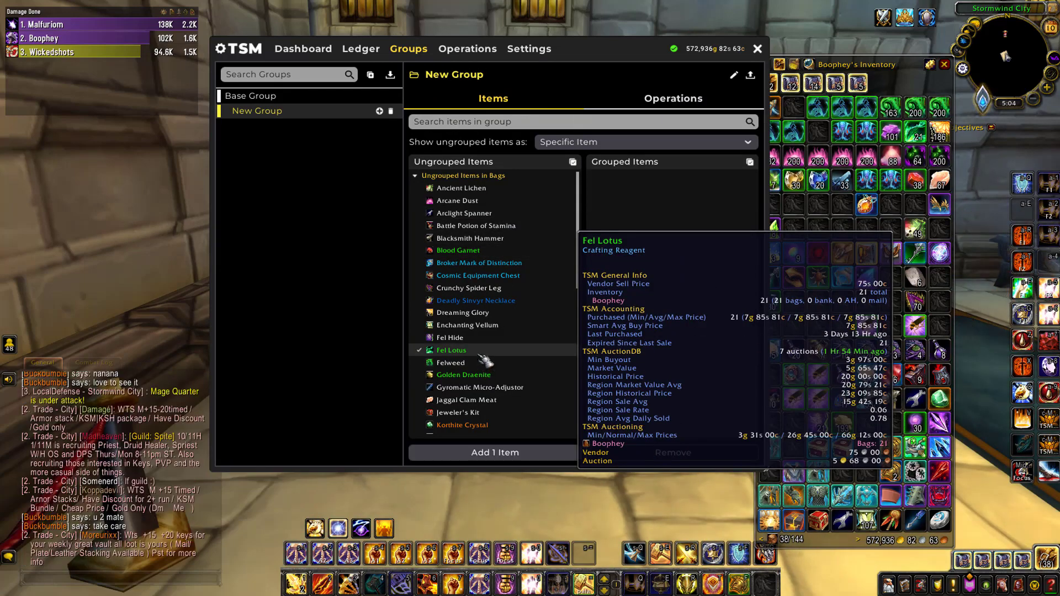
click(507, 453)
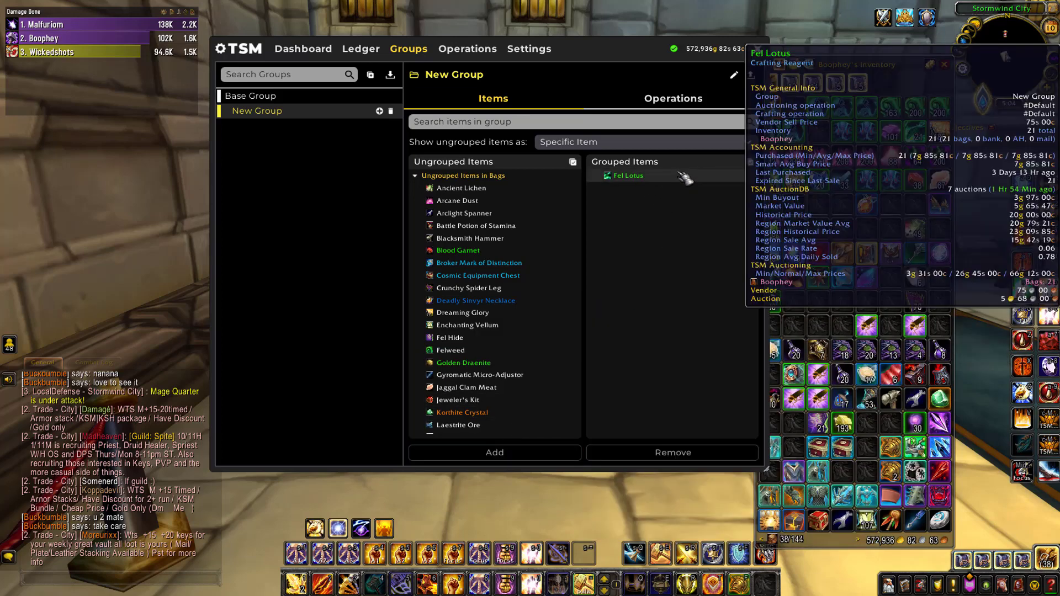
click(662, 100)
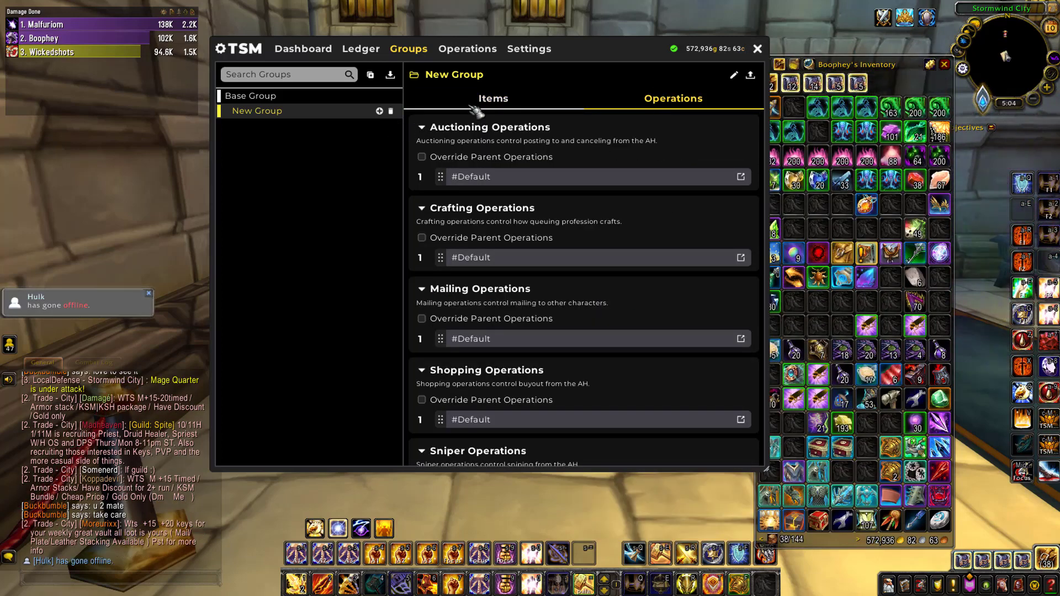
click(470, 50)
click(343, 105)
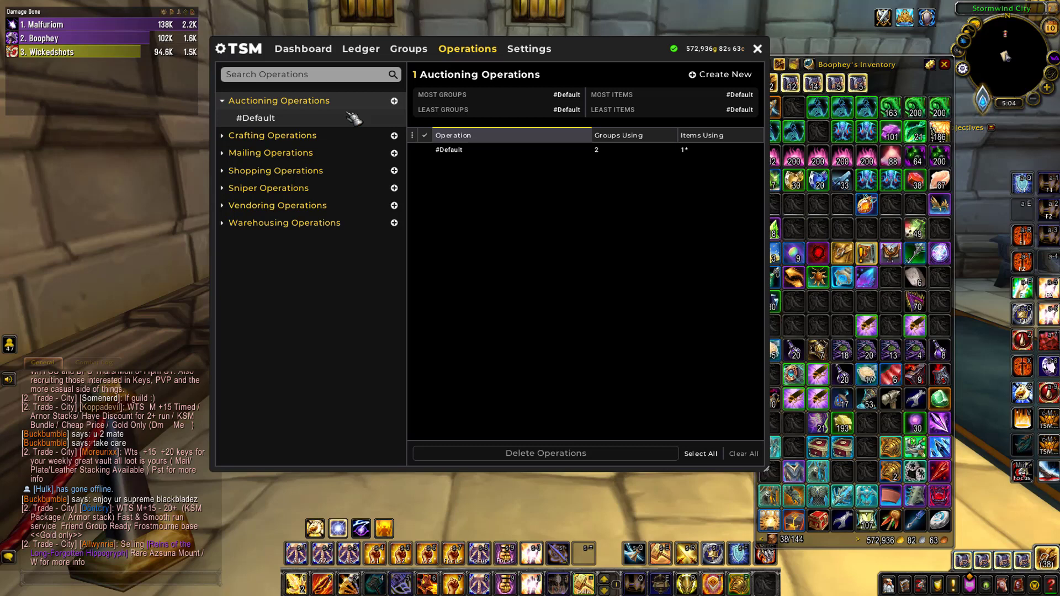
- Rename New Group to 'herbs'
click(410, 48)
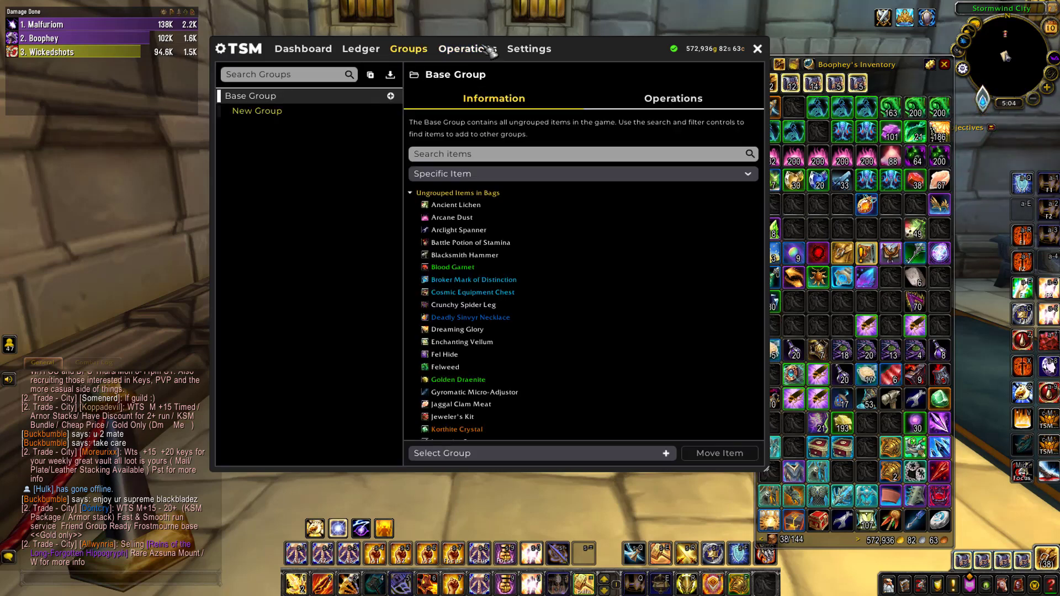
click(307, 112)
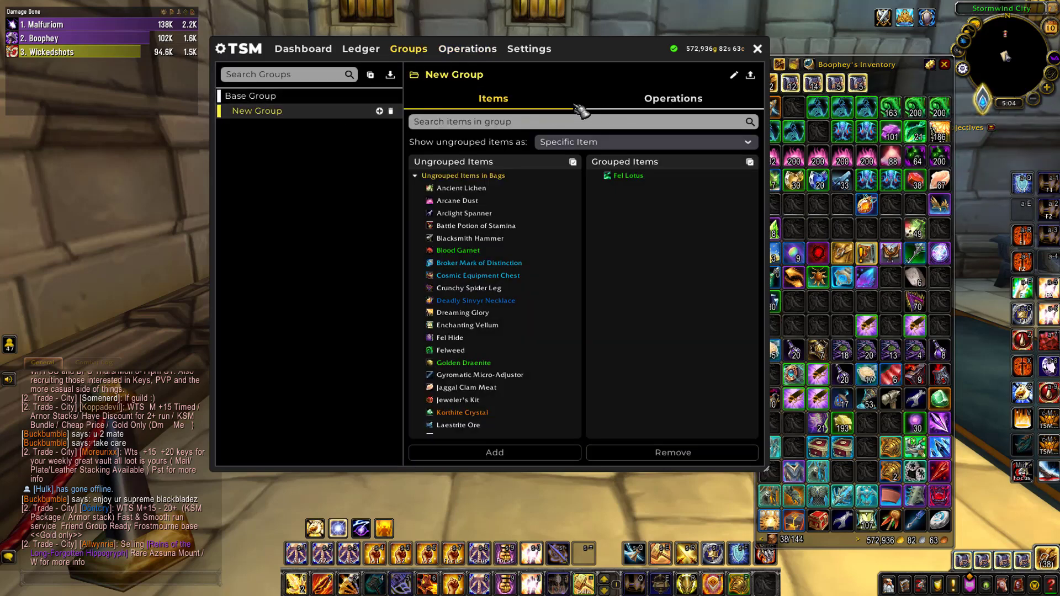
click(734, 74)
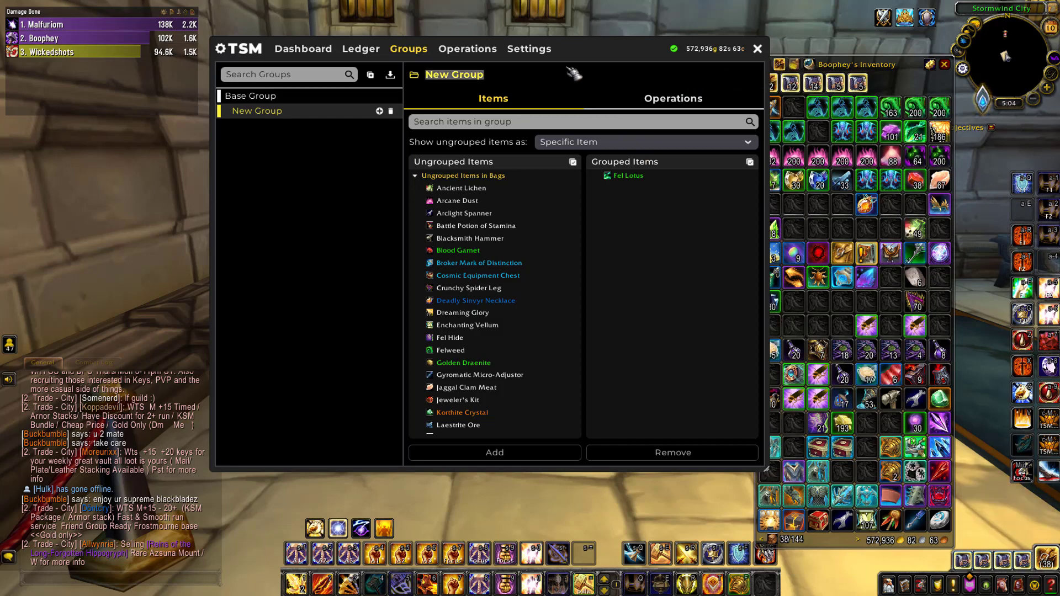
text(Fel)
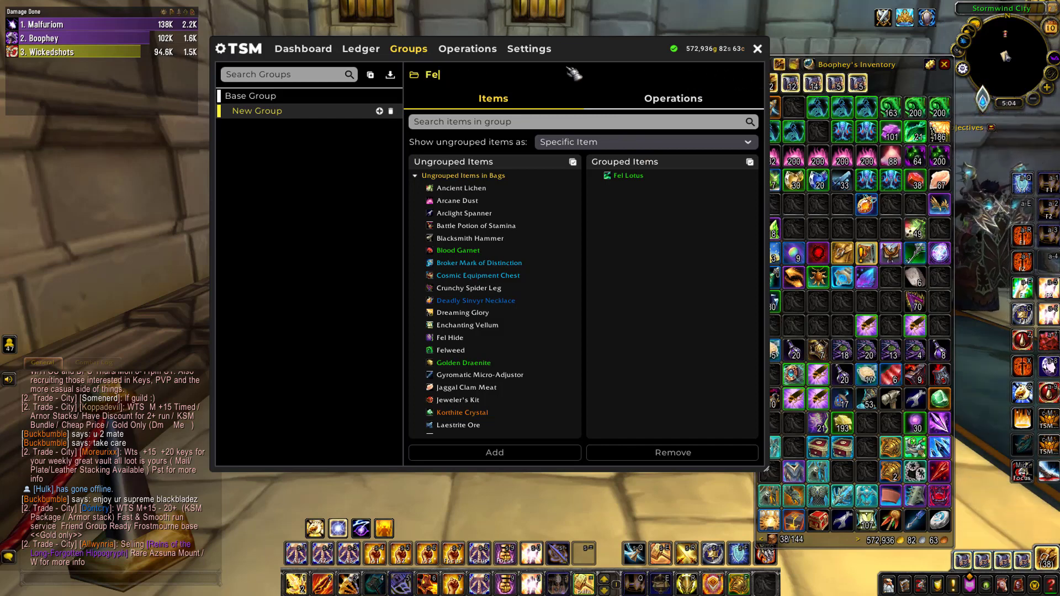
text(erbs)
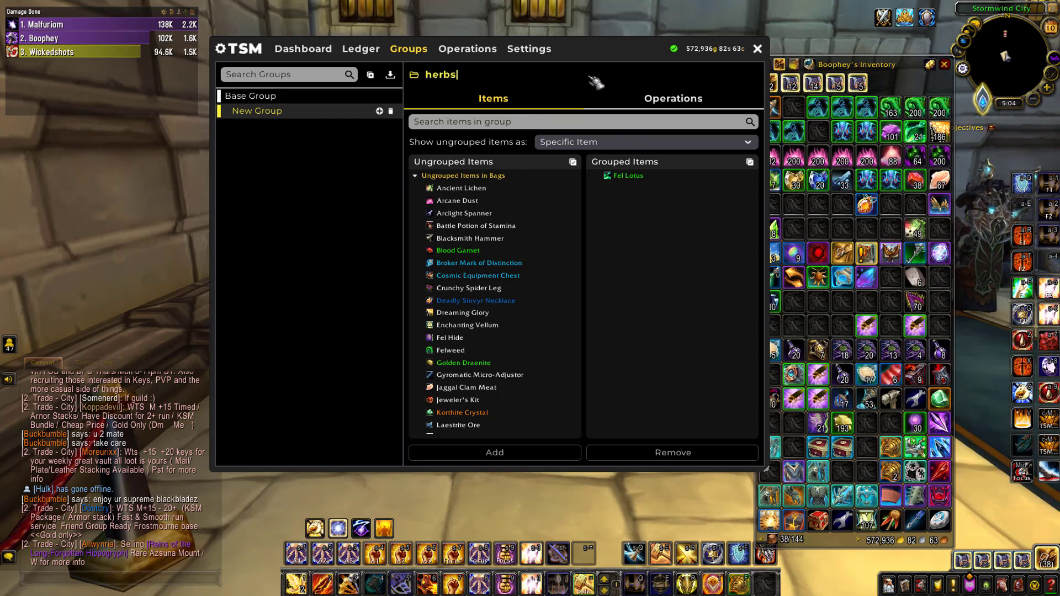
key(Return)
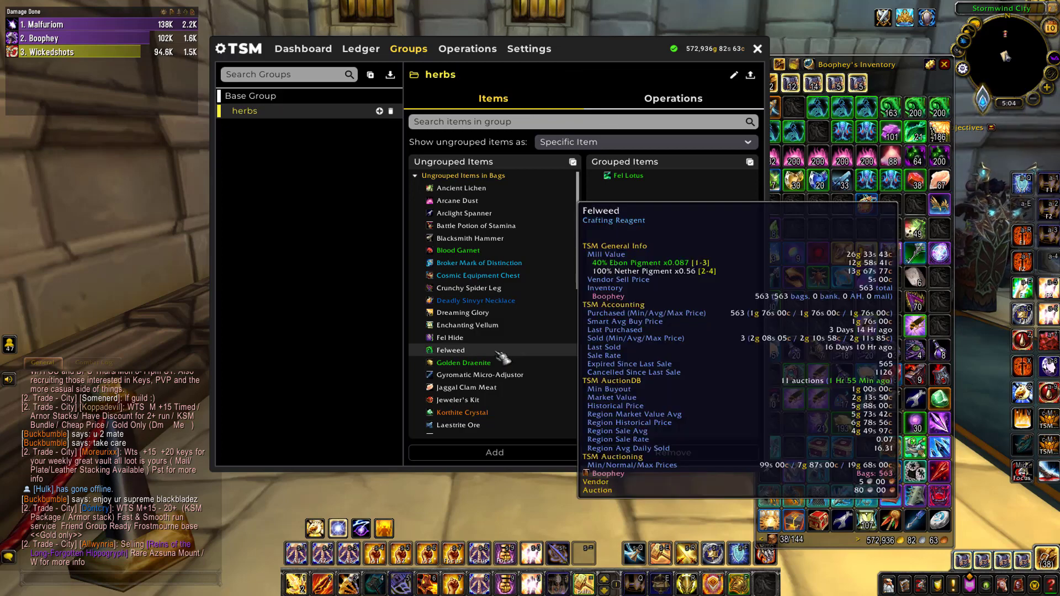
- Add Felweed to the herbs group and view its operations
click(502, 354)
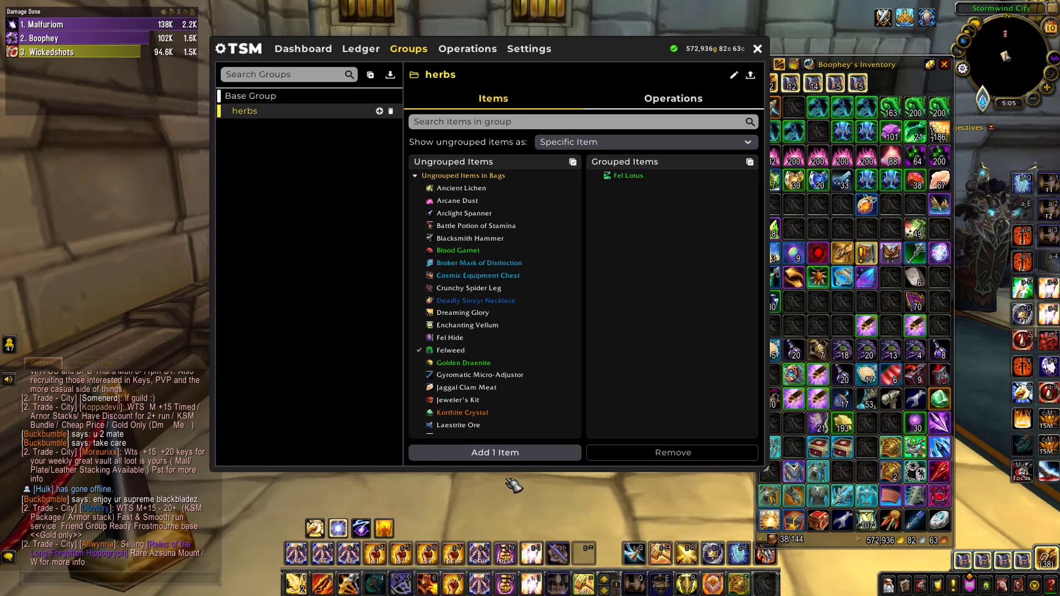
click(526, 455)
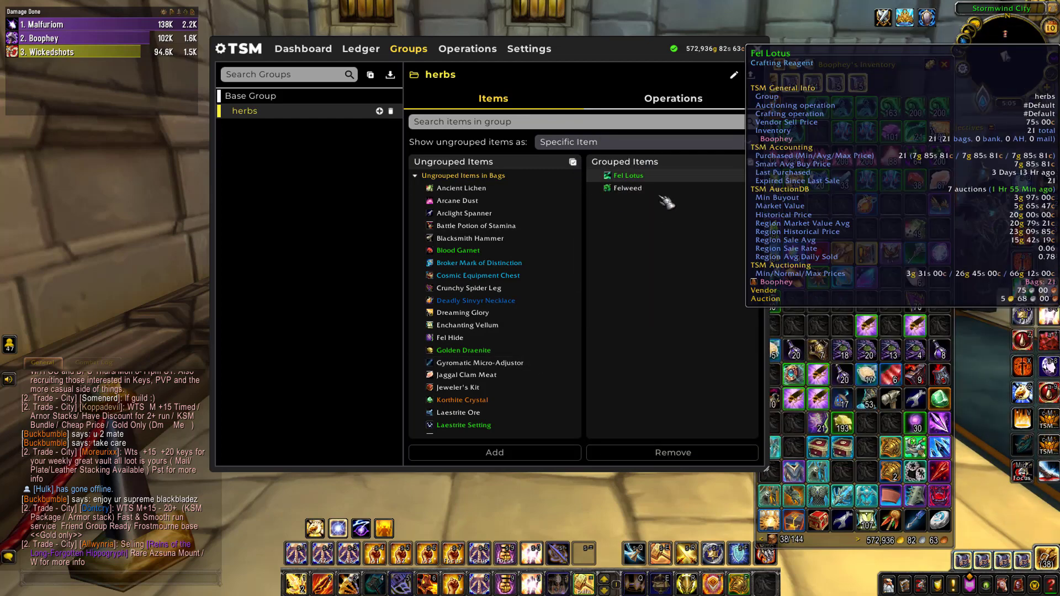
click(660, 102)
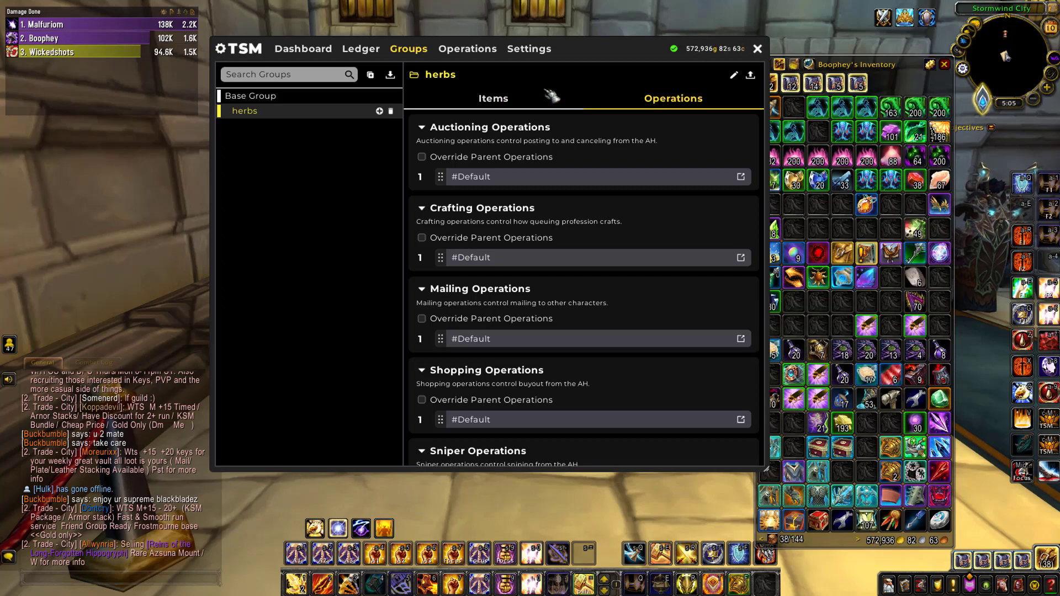
- Create a new auctioning operation named 'selling herbs'
click(467, 50)
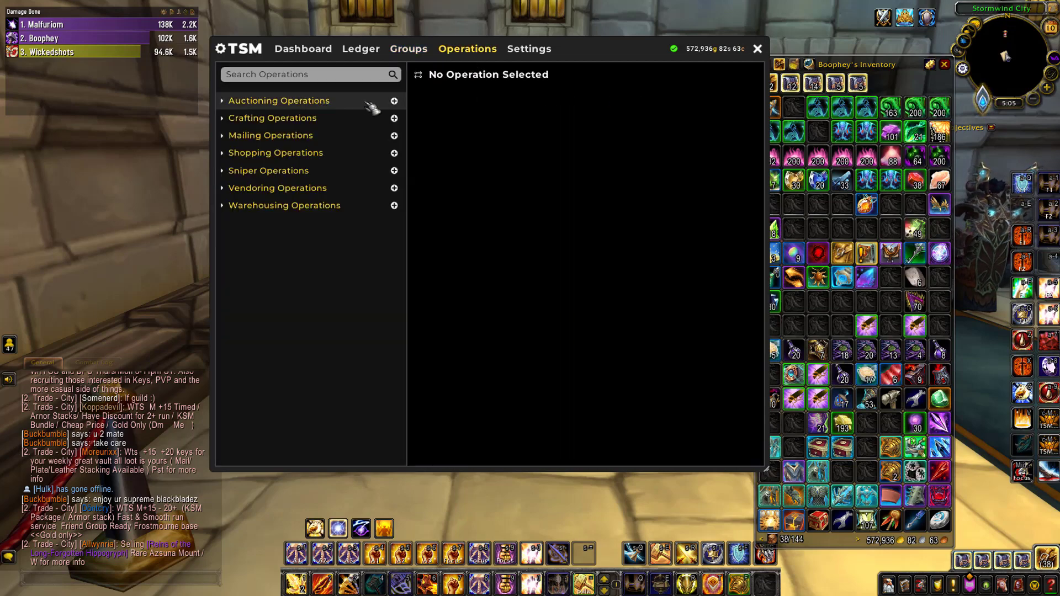
click(394, 102)
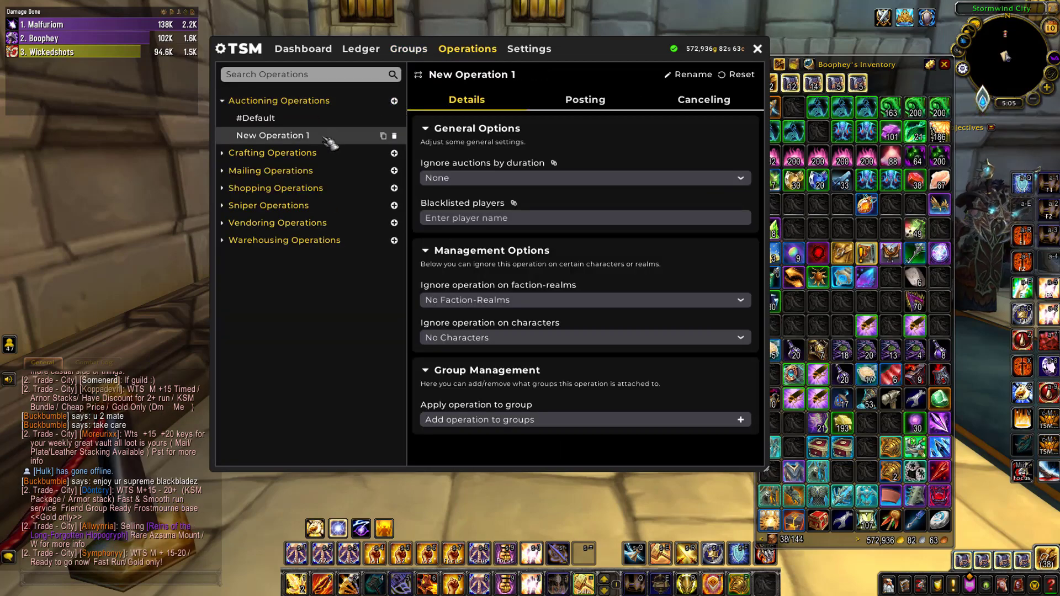
click(679, 75)
text(sell)
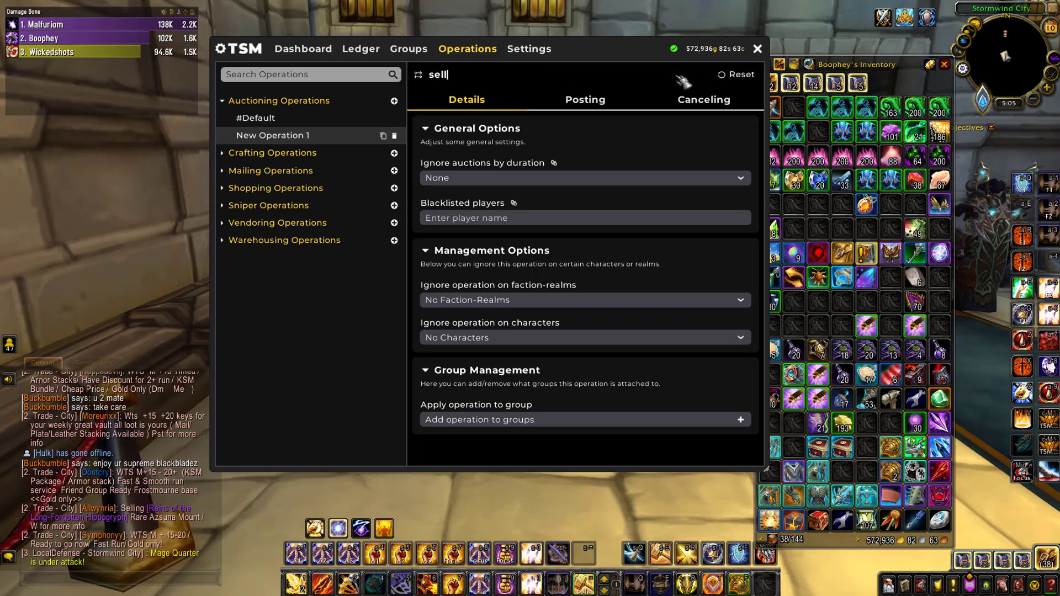
text(ing herbs)
key(Return)
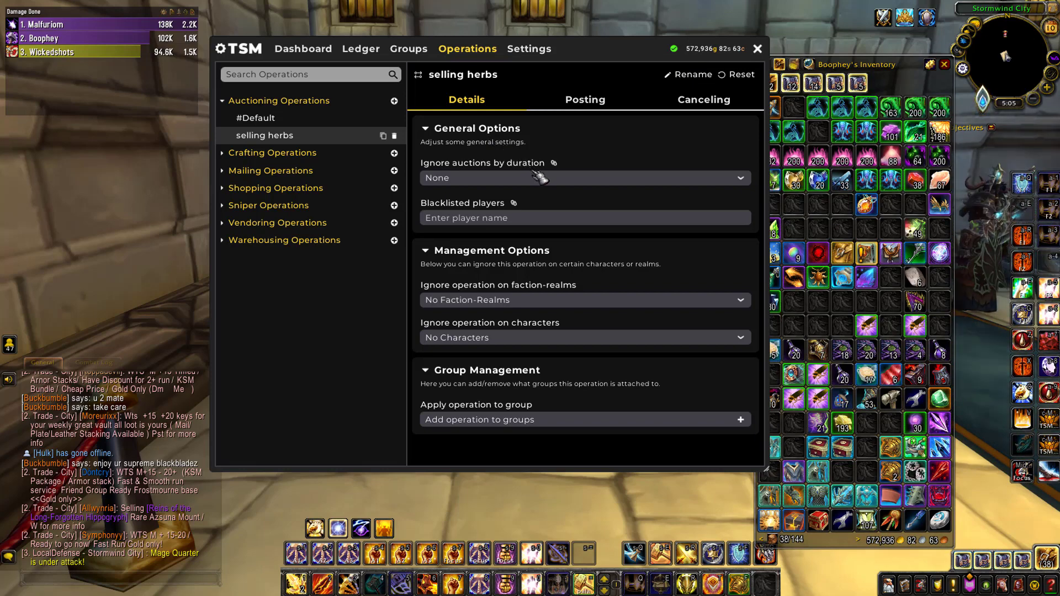
- Apply the 'selling herbs' operation to the herbs group
click(482, 420)
click(401, 184)
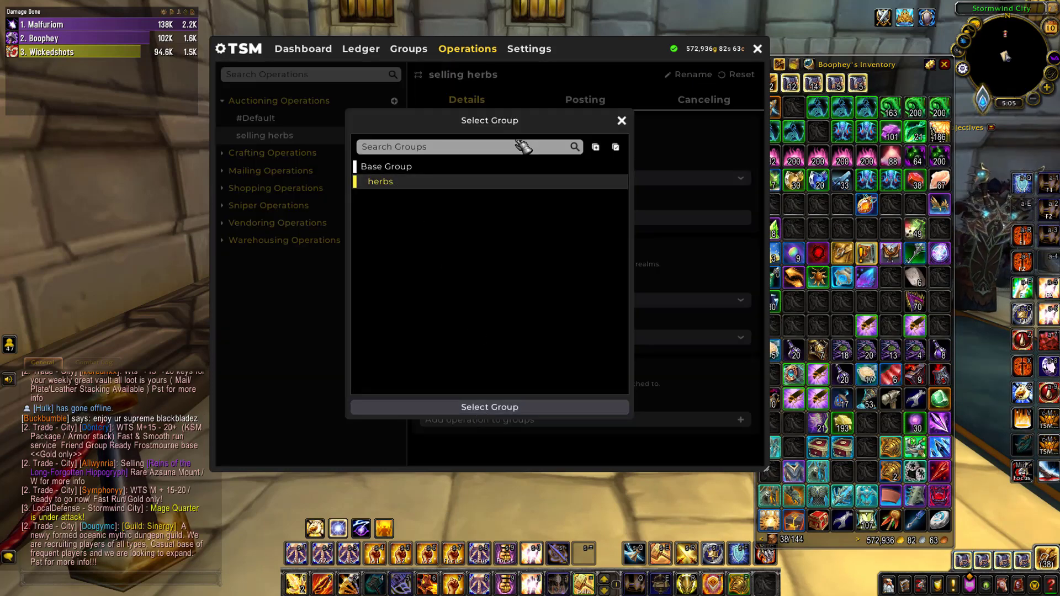
click(621, 120)
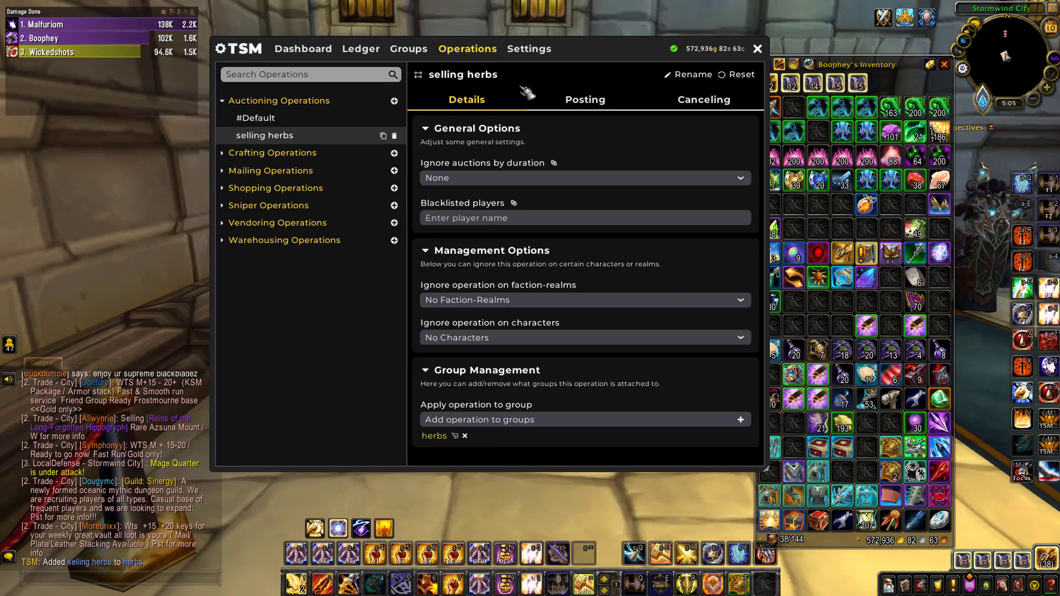
- Change the Posting post cap from 5 to 200 and review the Posting Price settings
click(590, 101)
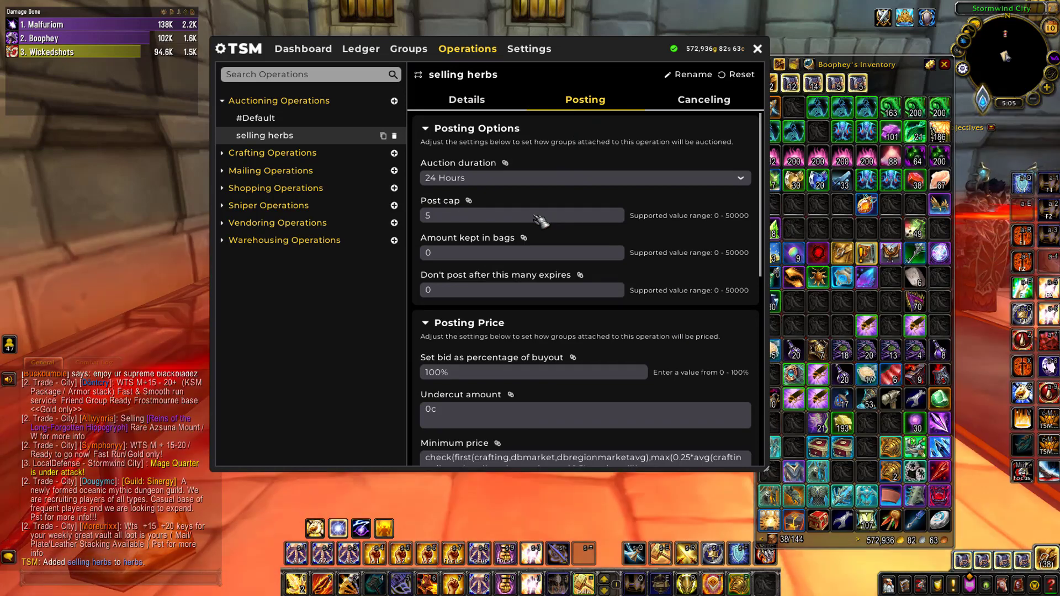
click(539, 220)
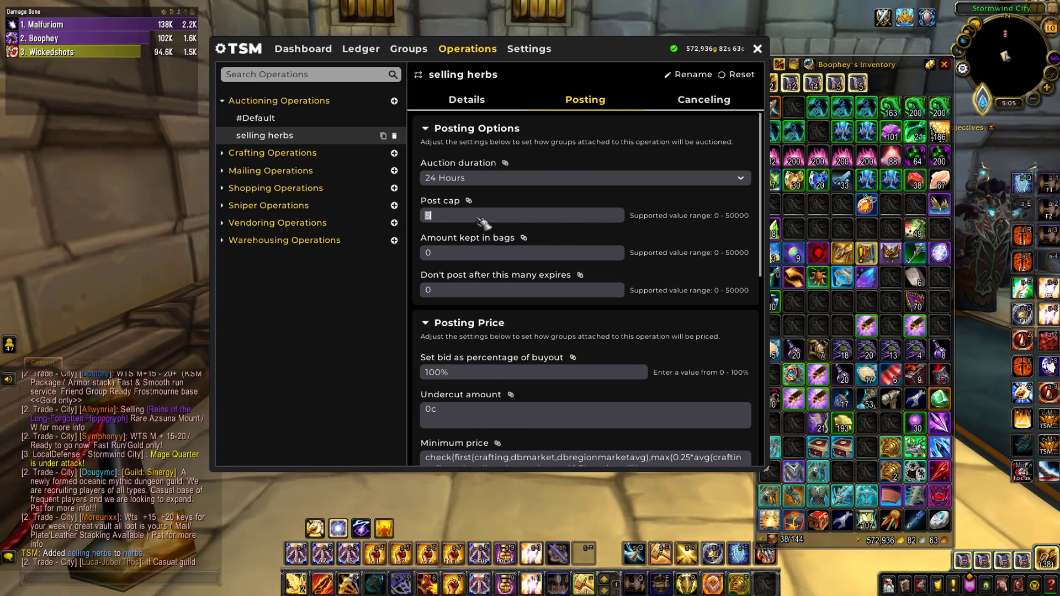
text(200)
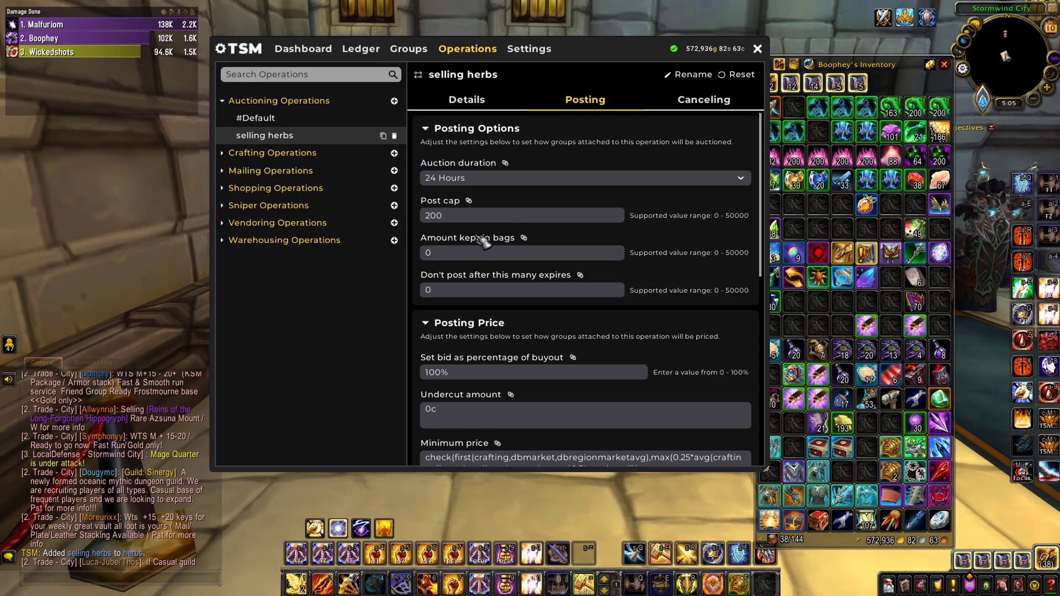
scroll(555, 232, down, 1)
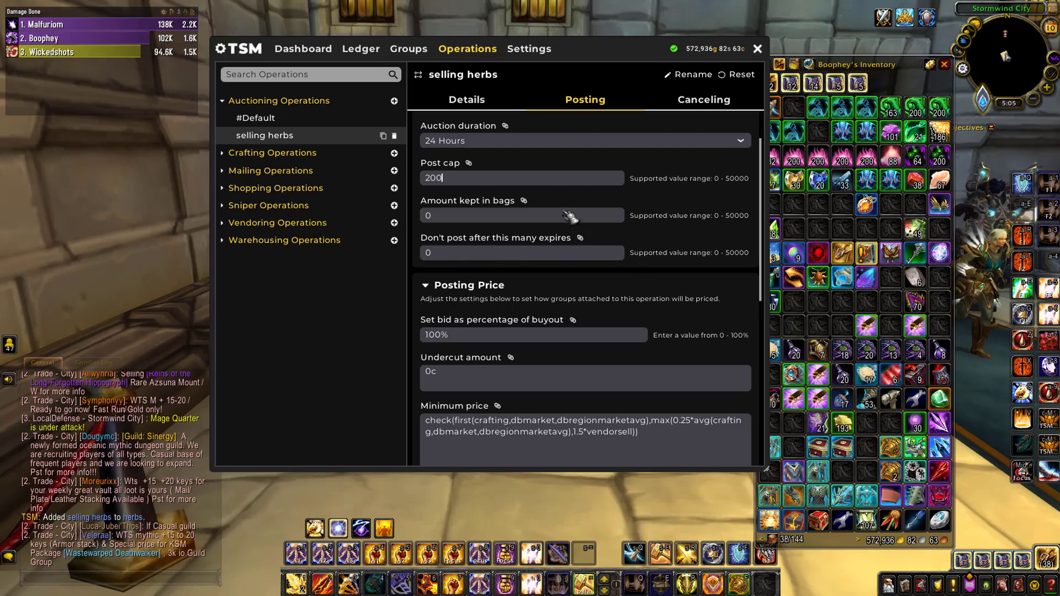
scroll(527, 297, down, 2)
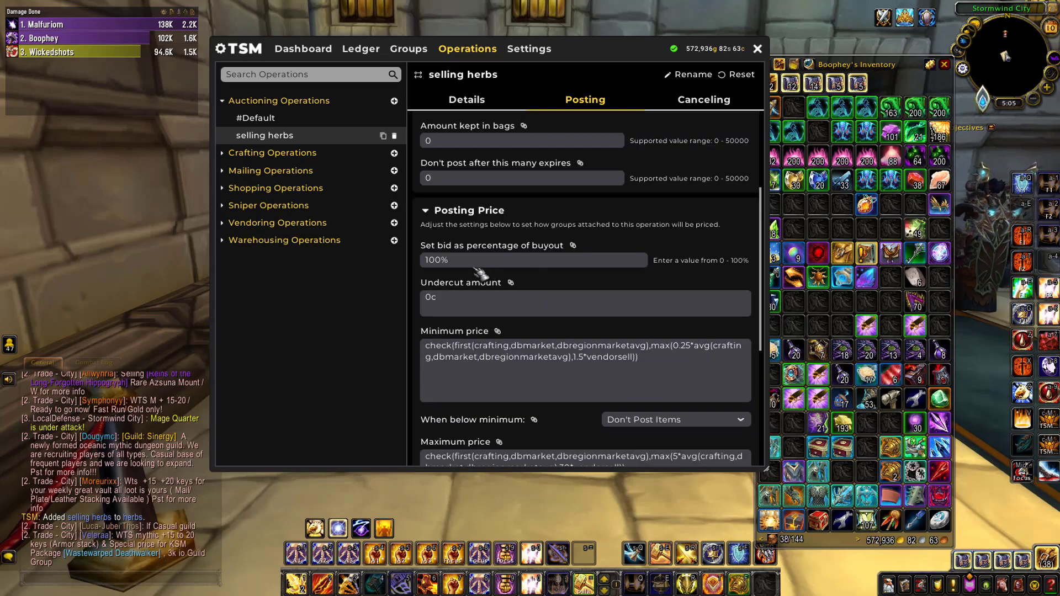
scroll(485, 275, down, 1)
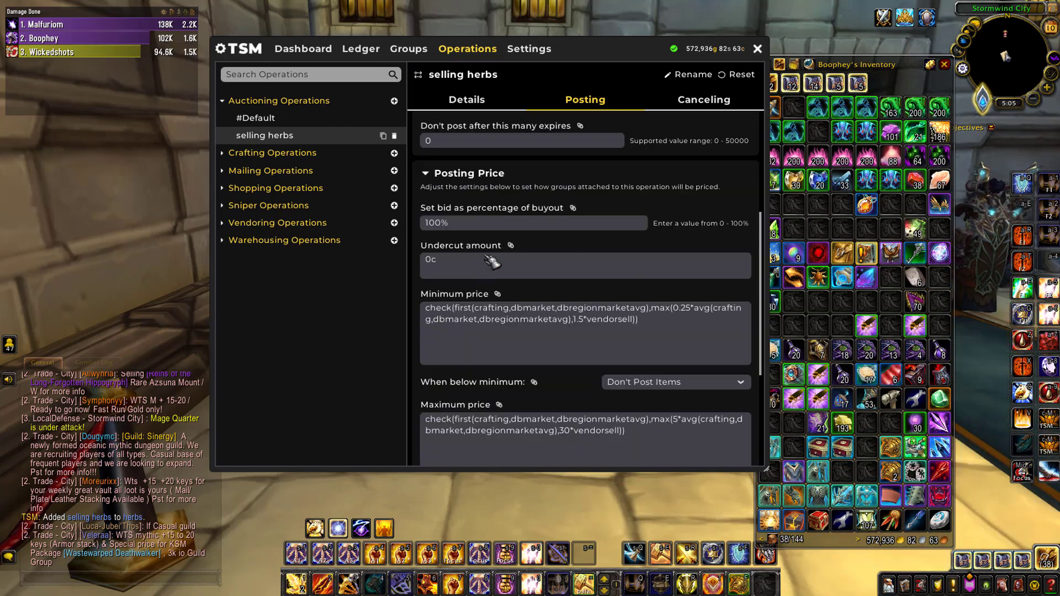